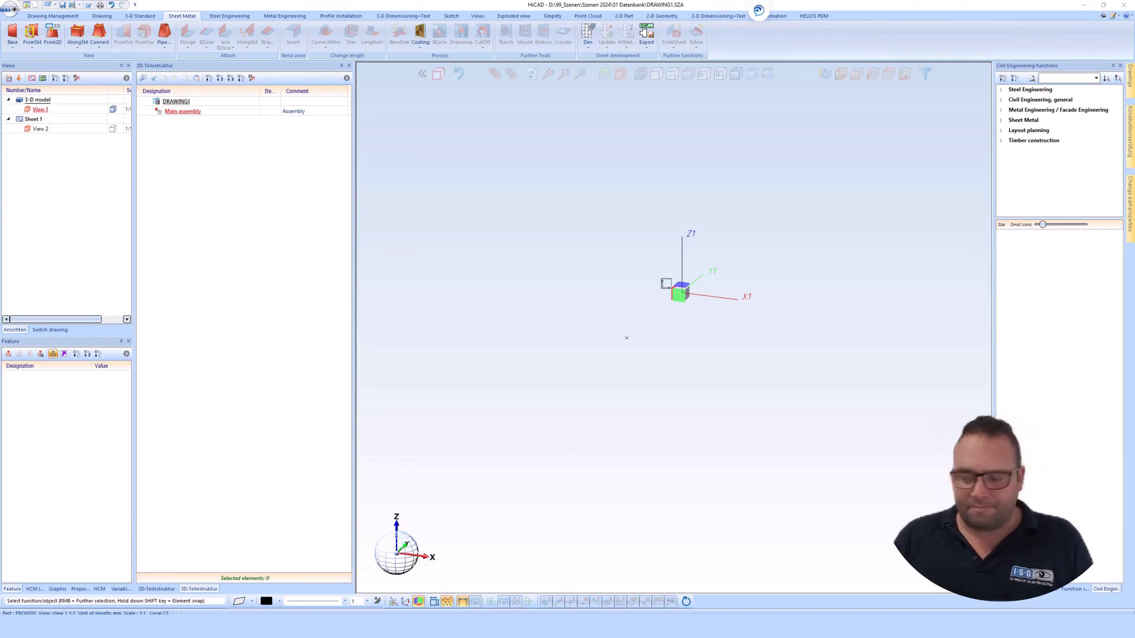
# - Start a new flat base sheet and try two-point placement, setting a first insertion point
pyautogui.click(784, 125)
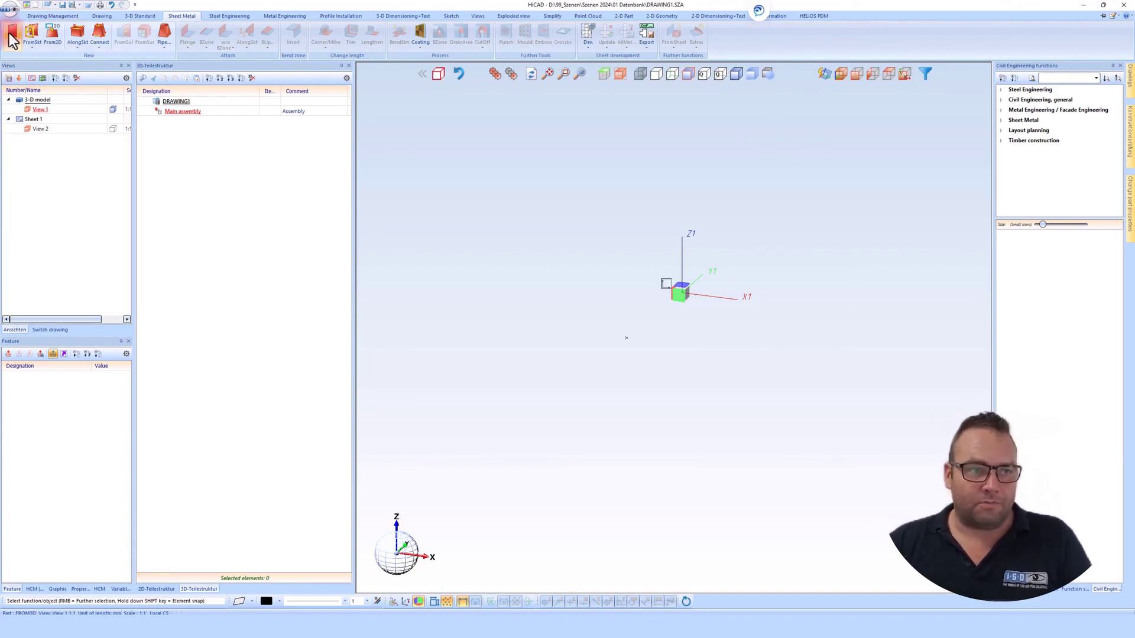
pyautogui.click(11, 36)
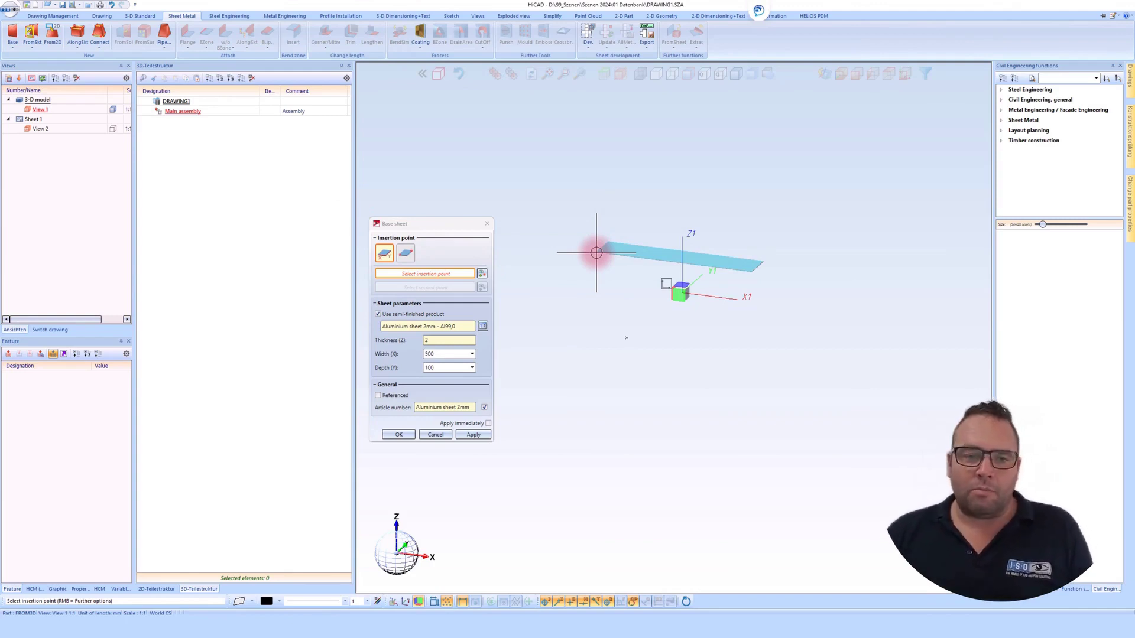
pyautogui.click(405, 254)
pyautogui.click(613, 347)
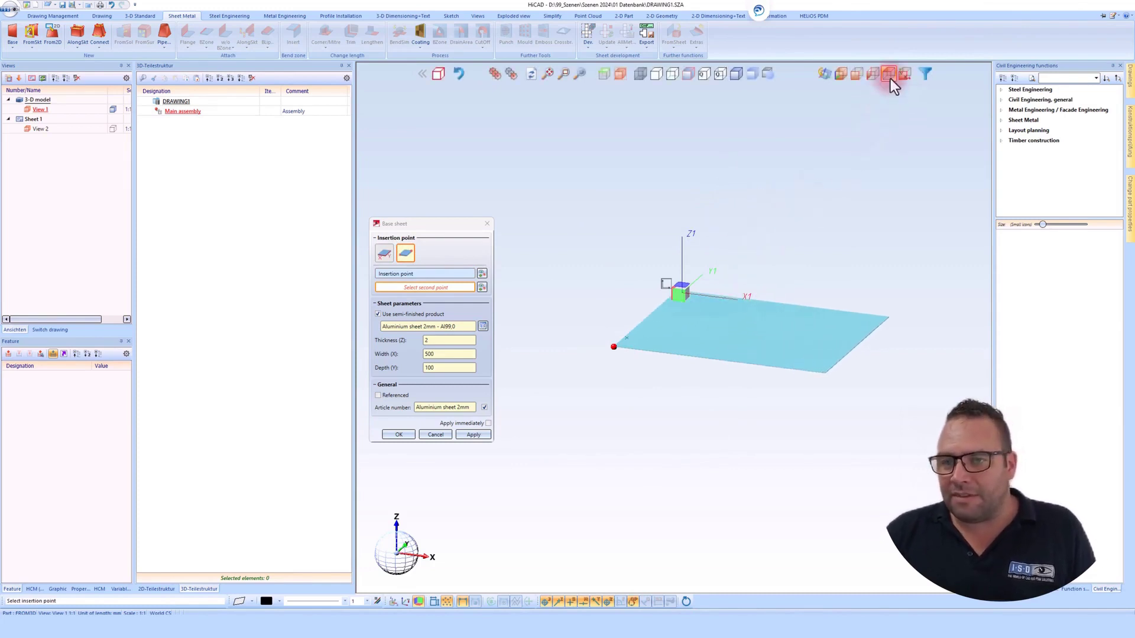
# - Check the sheet preview from top and isometric views, then revert to single-point insertion
pyautogui.click(890, 79)
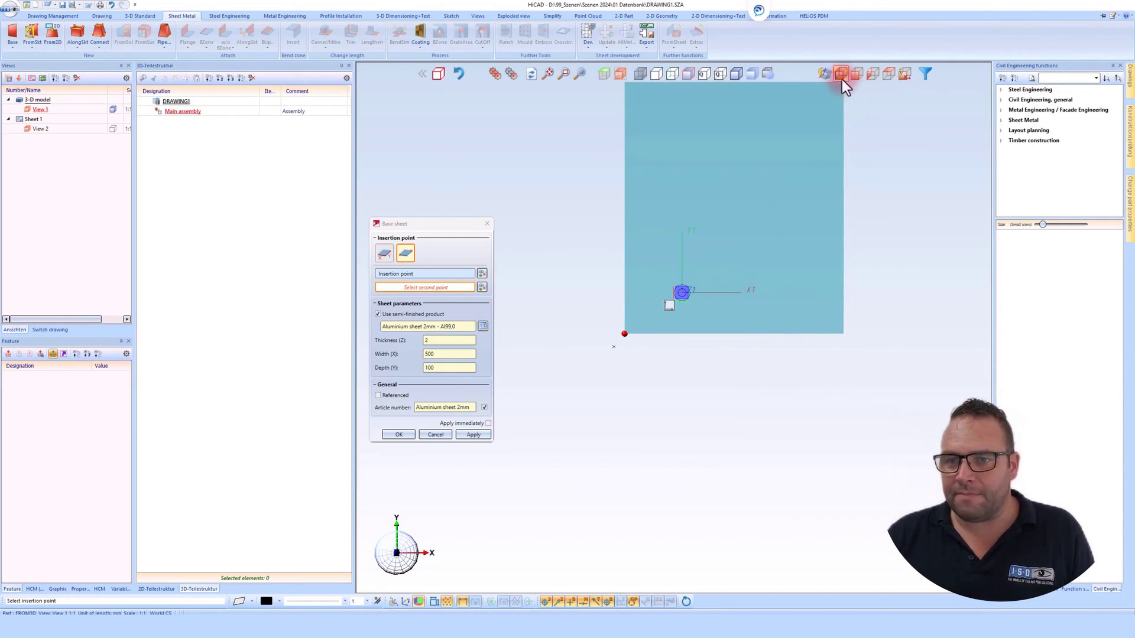
pyautogui.click(842, 80)
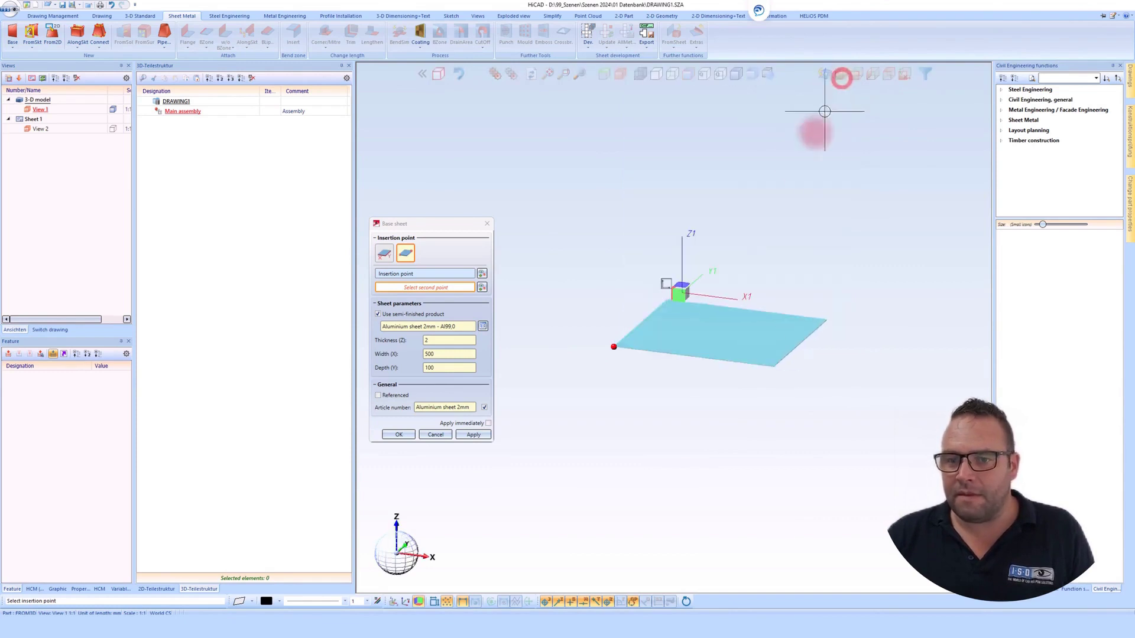
pyautogui.click(387, 255)
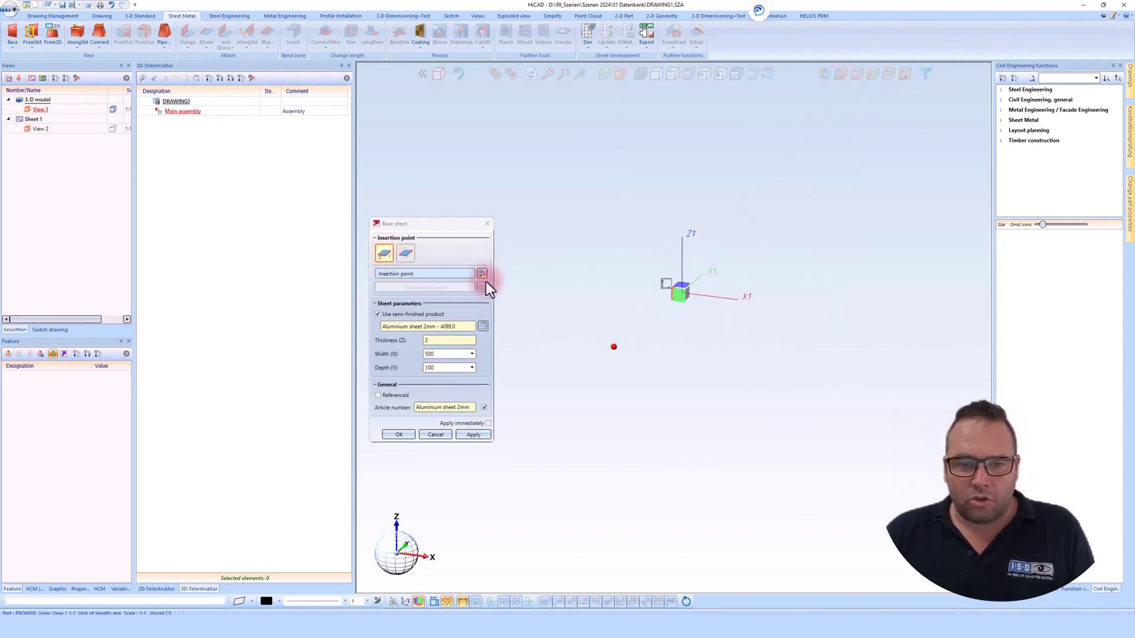
# - Choose Steel sheet 3mm from the semi-finished sheet catalogue
pyautogui.click(481, 276)
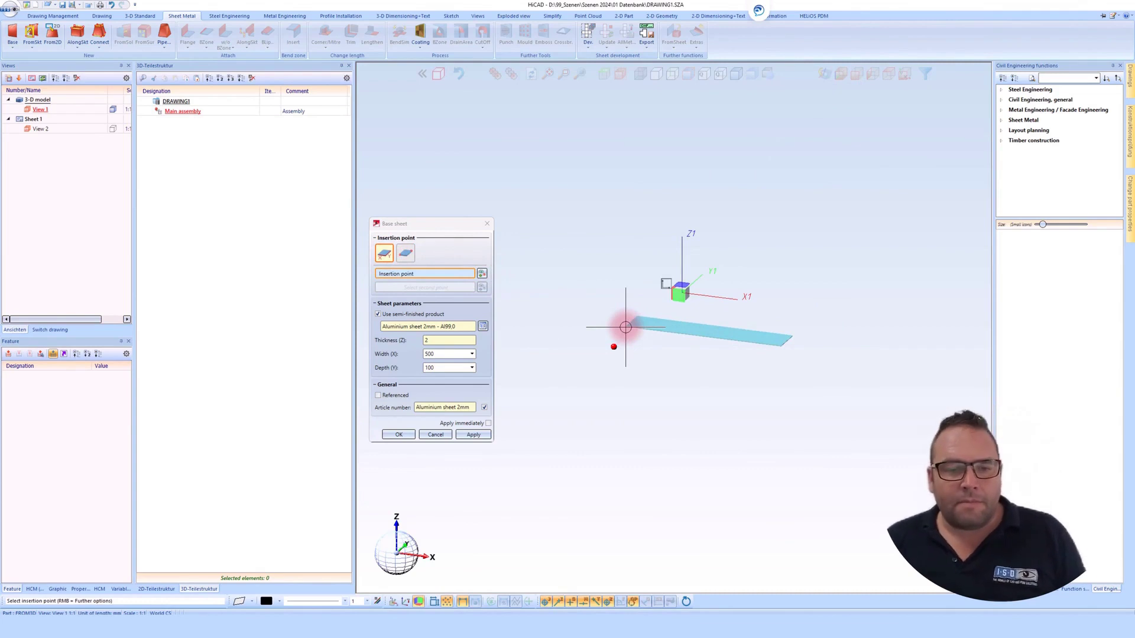
pyautogui.click(483, 326)
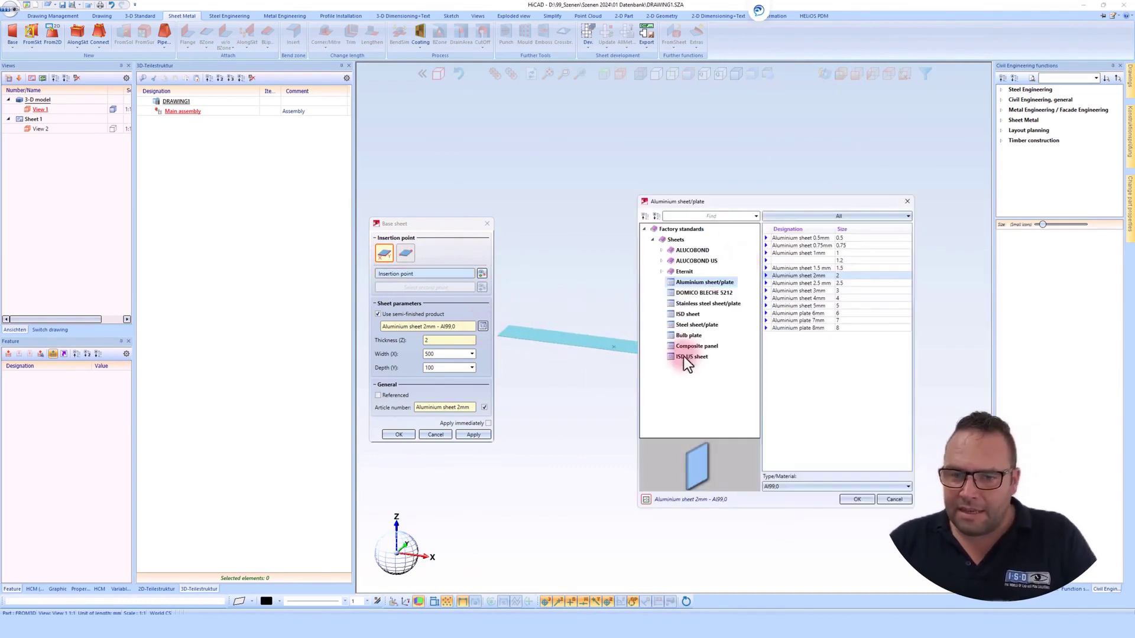
pyautogui.click(685, 325)
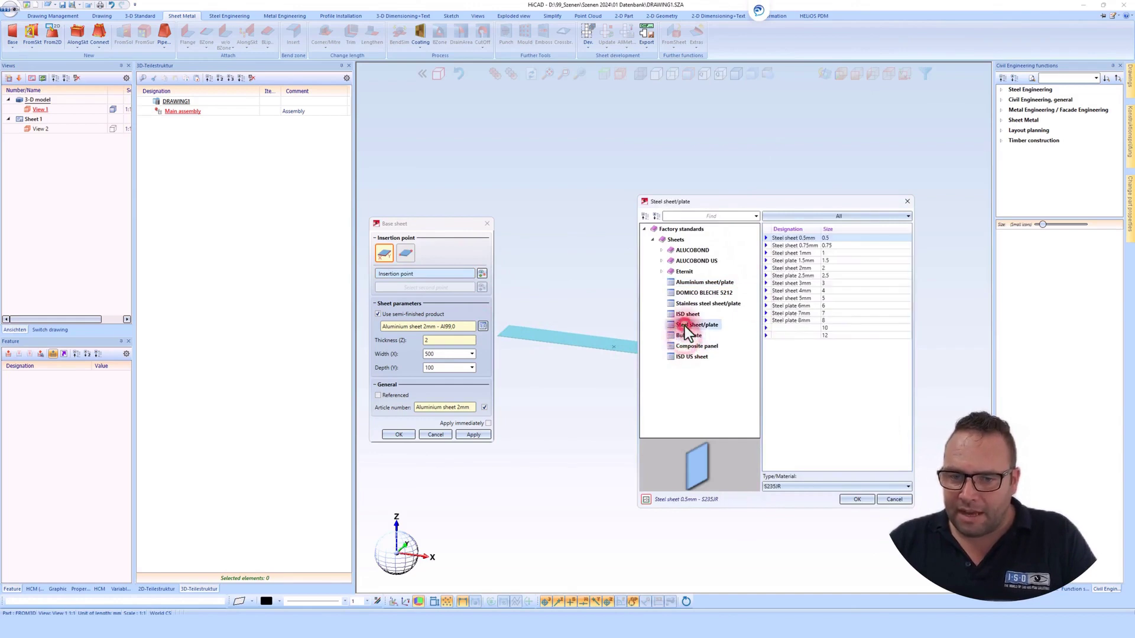
pyautogui.doubleClick(790, 283)
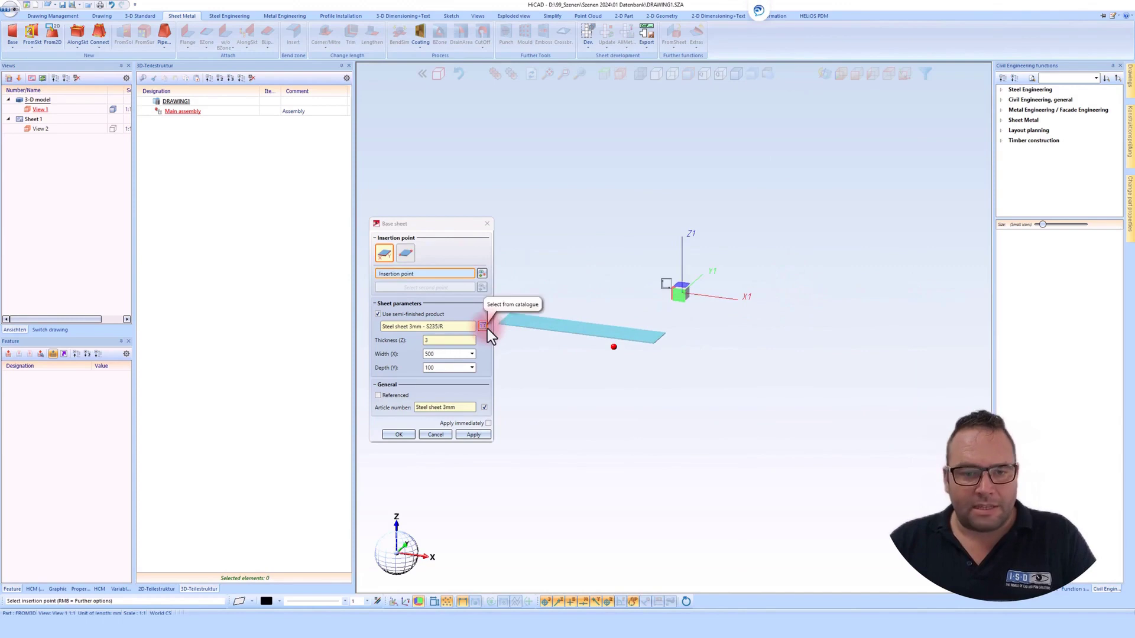
# - Replace it with Stainless steel sheet 2mm from the catalogue and confirm
pyautogui.click(484, 327)
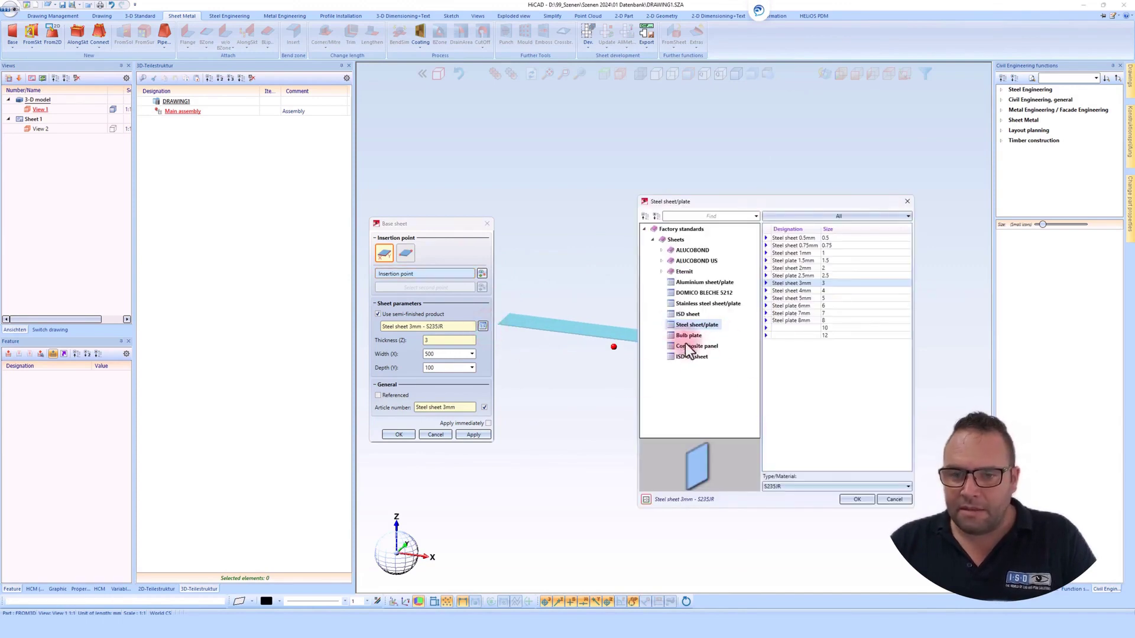
pyautogui.click(689, 302)
pyautogui.click(785, 283)
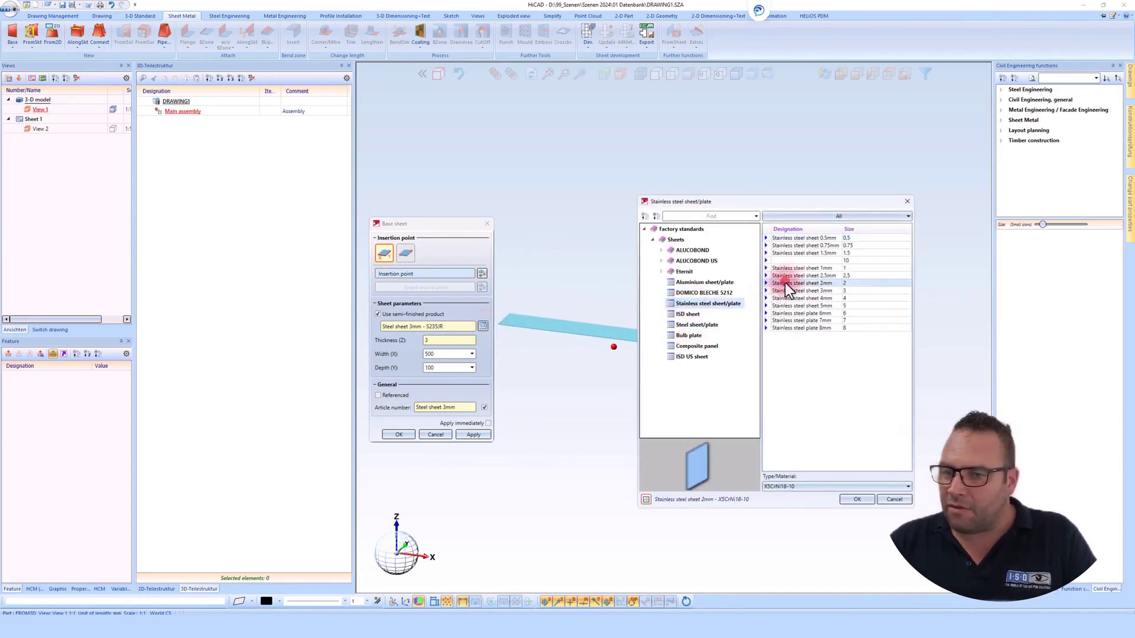
pyautogui.click(849, 499)
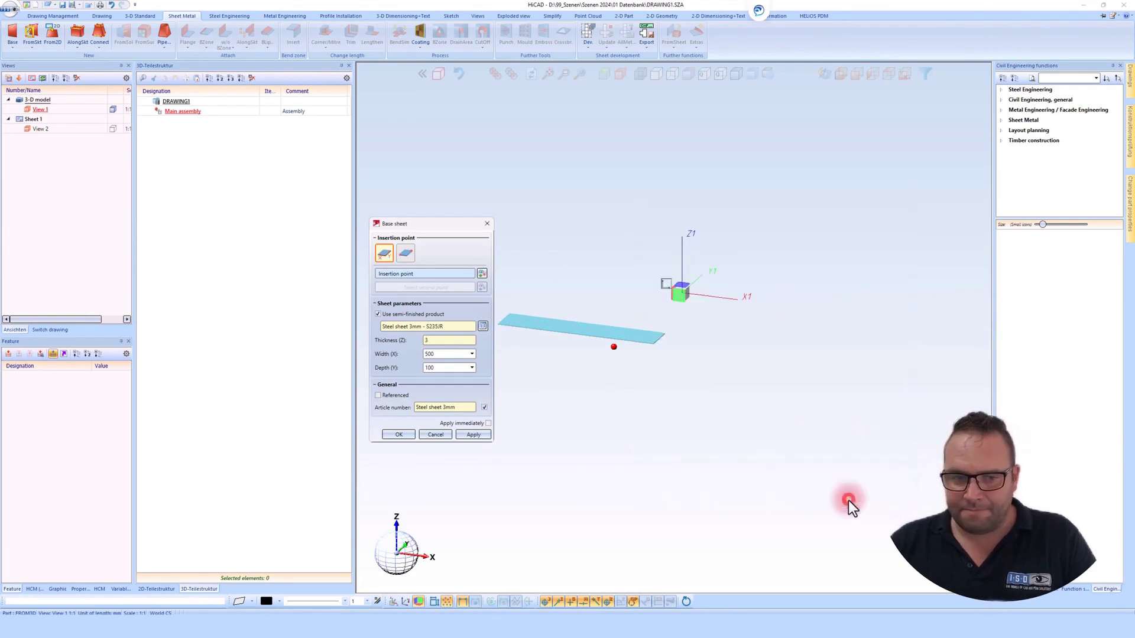
# - Set the sheet width and depth to 250 × 250
pyautogui.write('250')
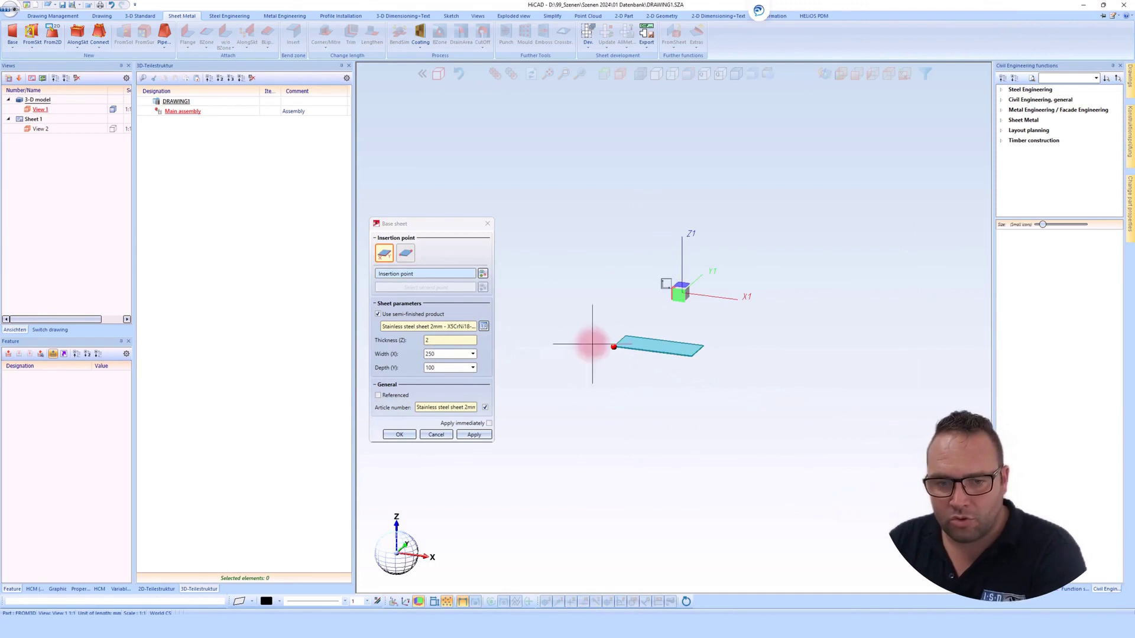
pyautogui.doubleClick(441, 367)
pyautogui.write('250')
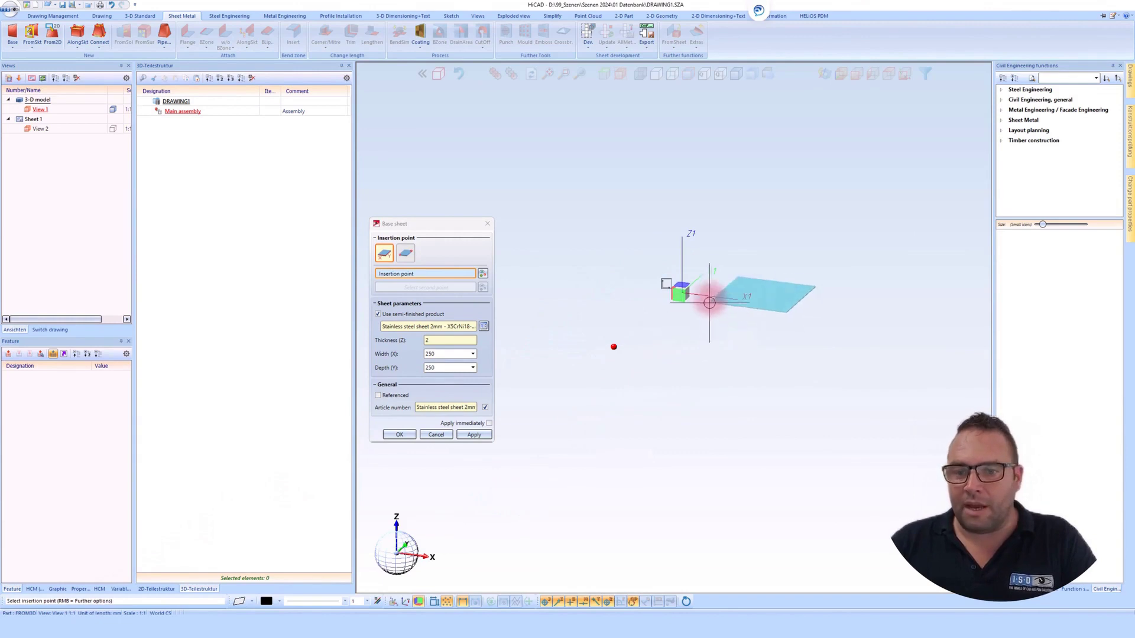
# - Snap placement to the coordinate origin, zoom in, and pick the insertion point again
pyautogui.rightClick(707, 265)
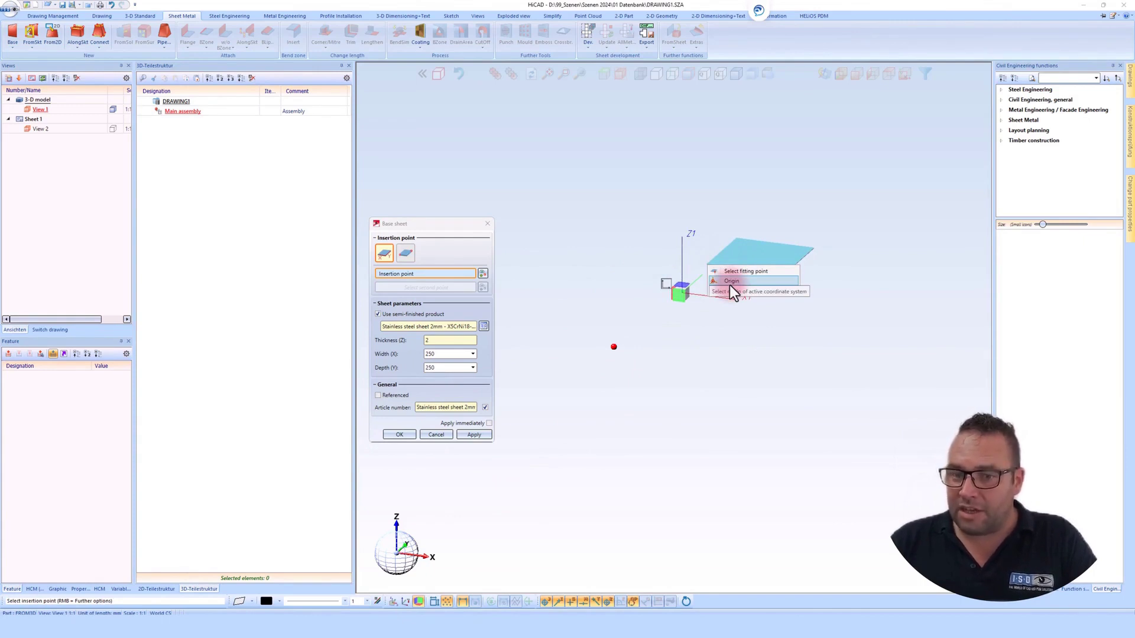
pyautogui.click(730, 285)
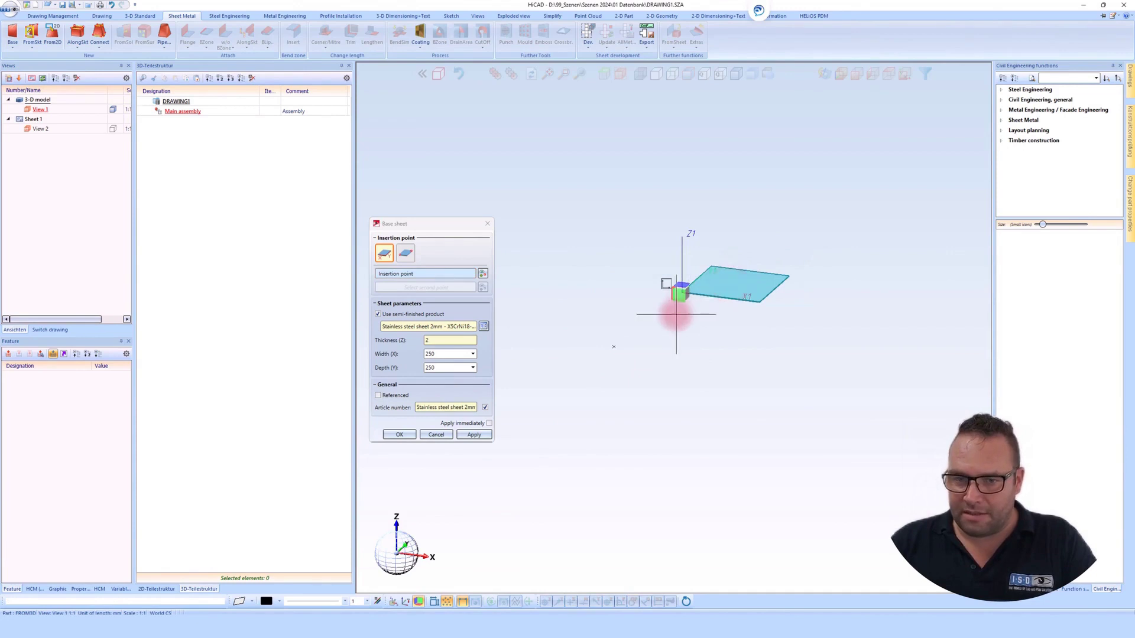
pyautogui.scroll(3, 758, 263)
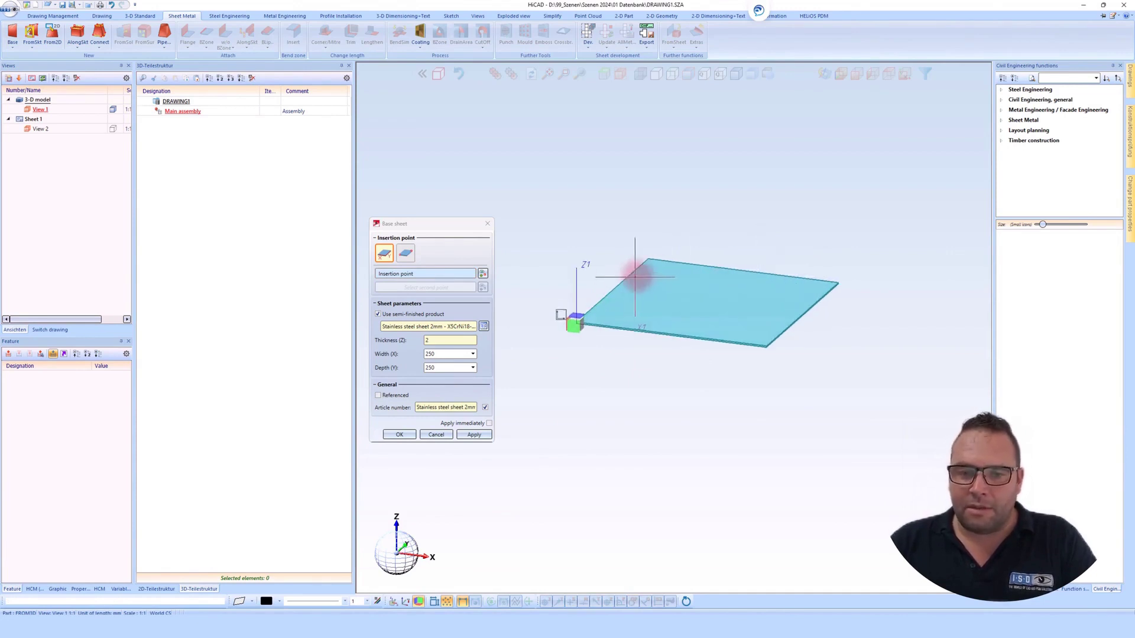
pyautogui.scroll(1, 635, 277)
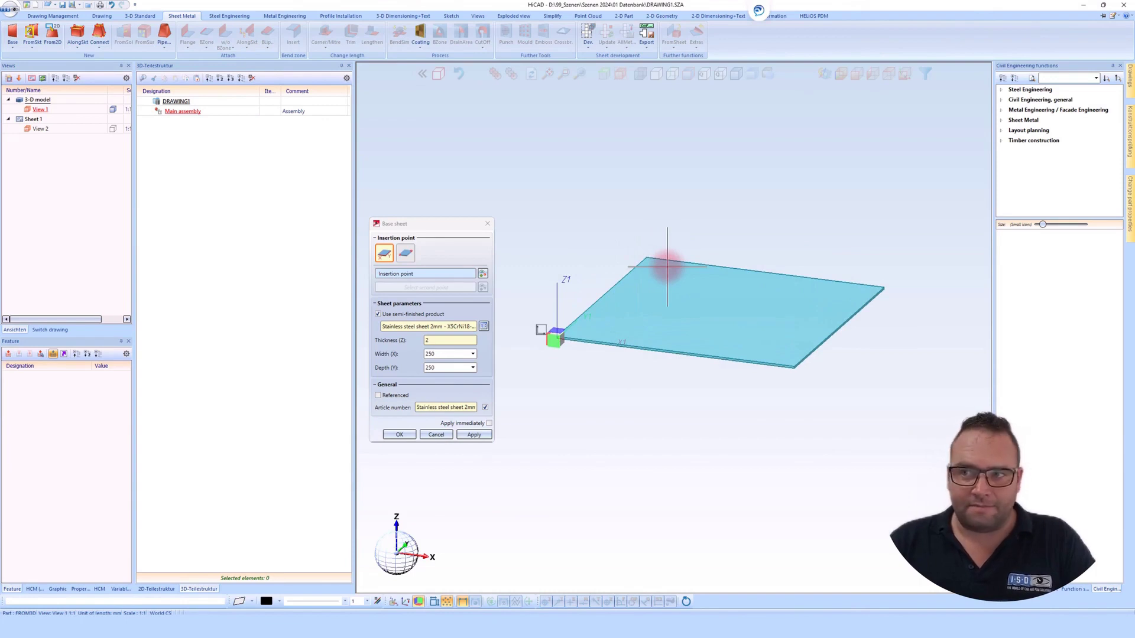
pyautogui.click(484, 274)
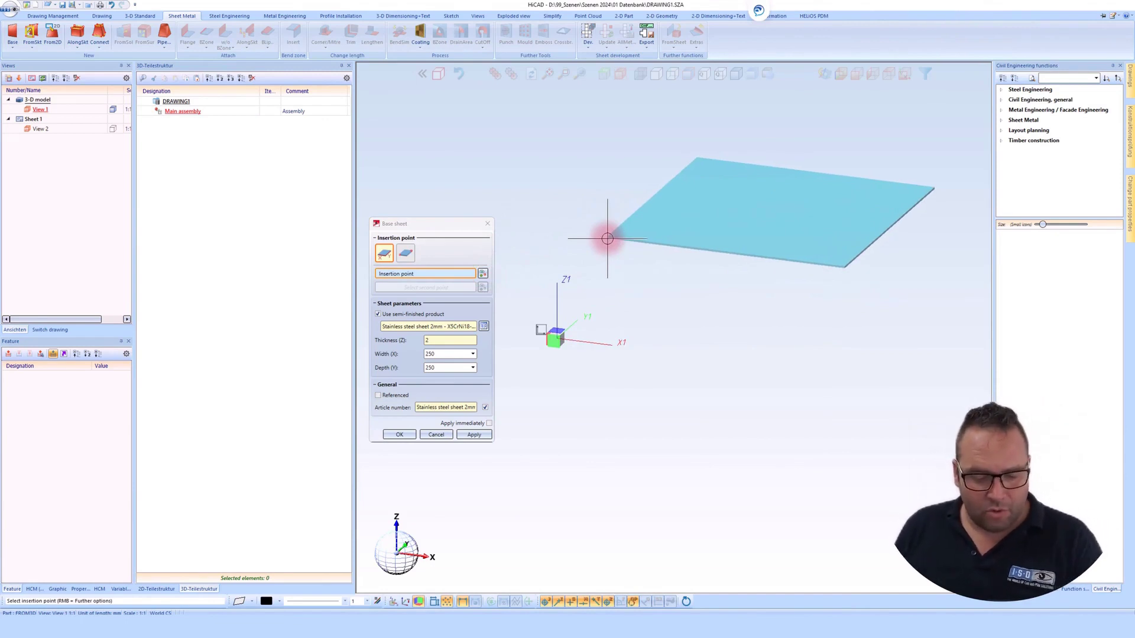
# - Place the first 250 × 250 stainless steel sheet 200 up the Z axis using exact coordinates
pyautogui.press('a')
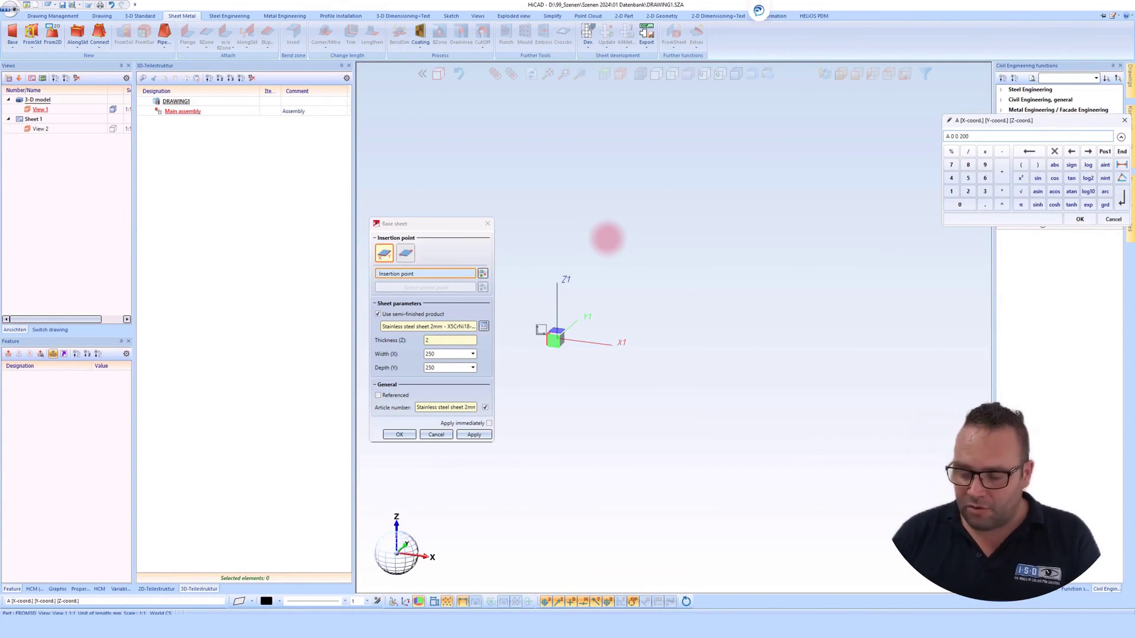
pyautogui.press('Return')
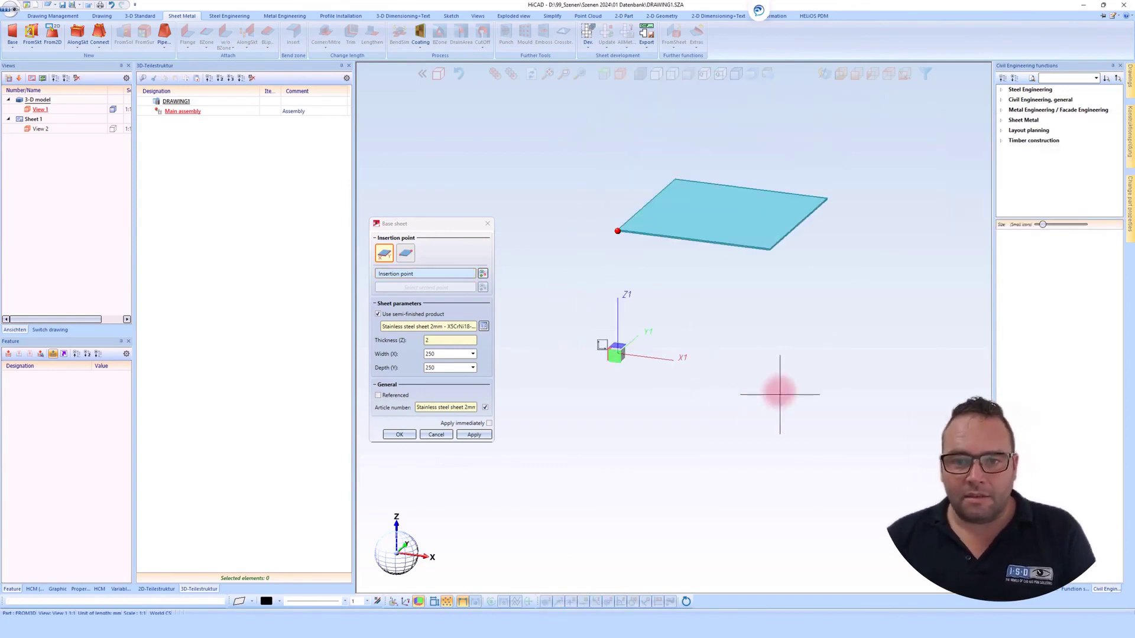
pyautogui.scroll(-2, 769, 384)
pyautogui.scroll(1, 744, 230)
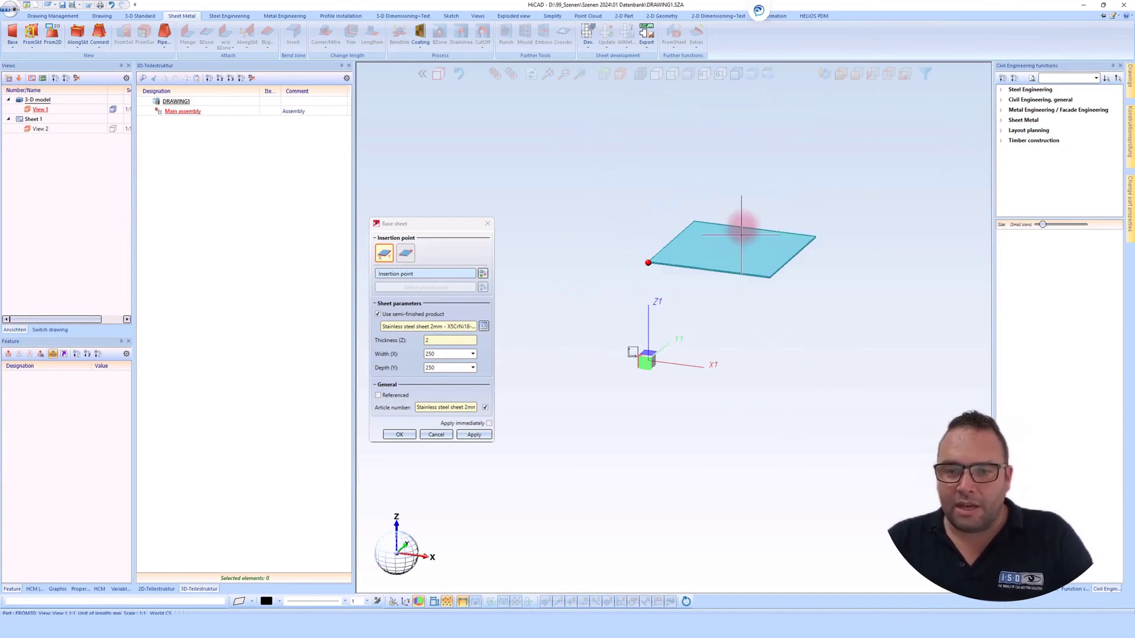
pyautogui.scroll(2, 771, 198)
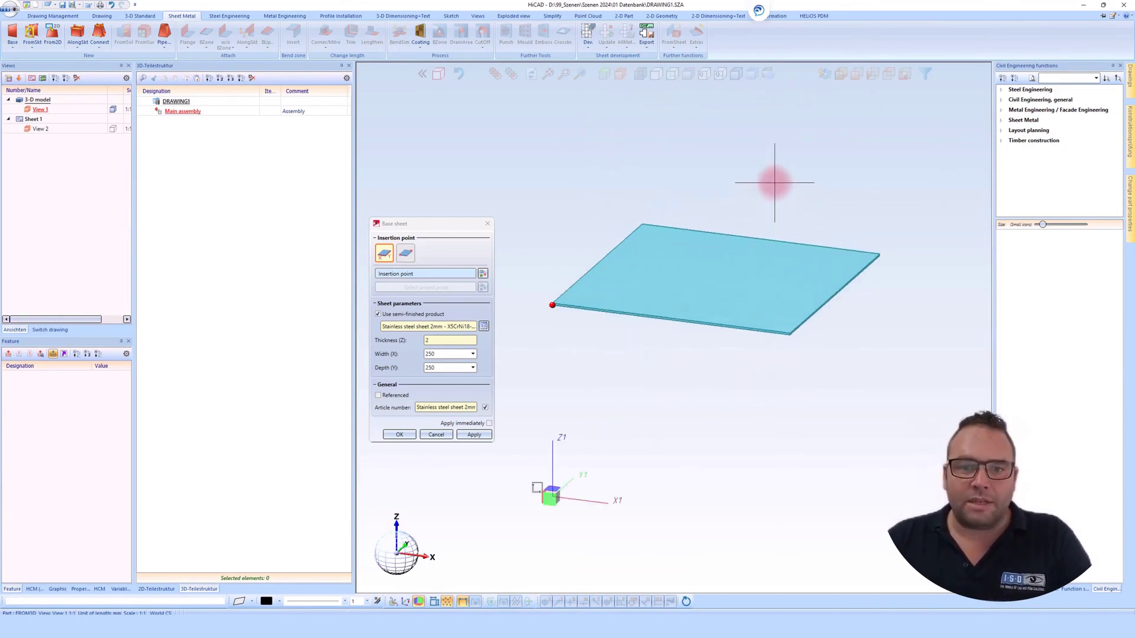
pyautogui.click(786, 229)
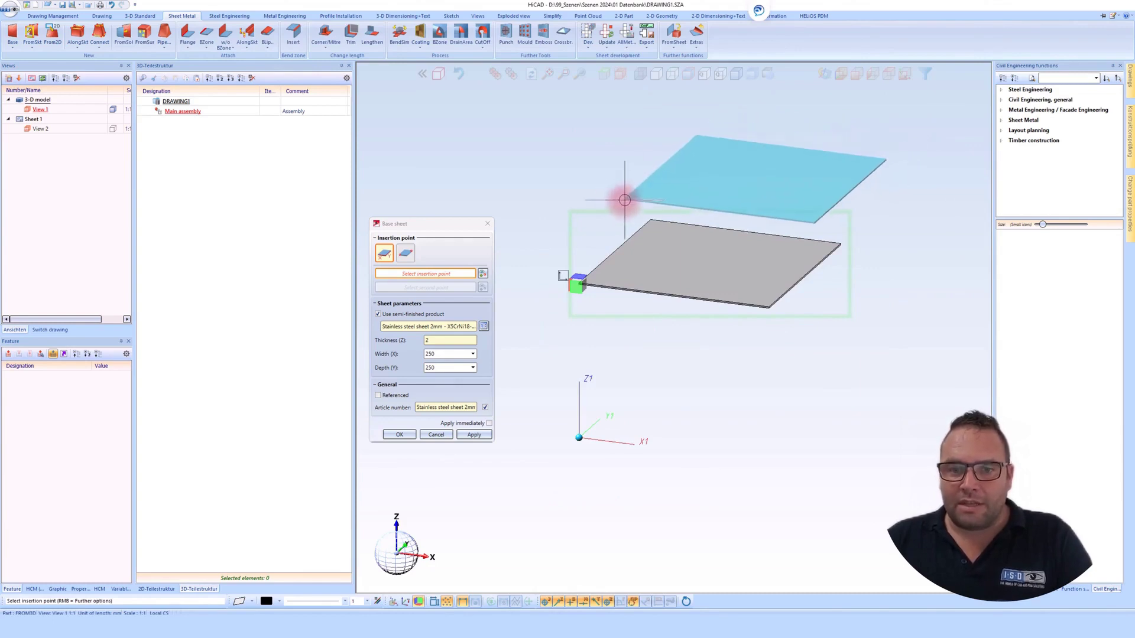
pyautogui.scroll(1, 624, 198)
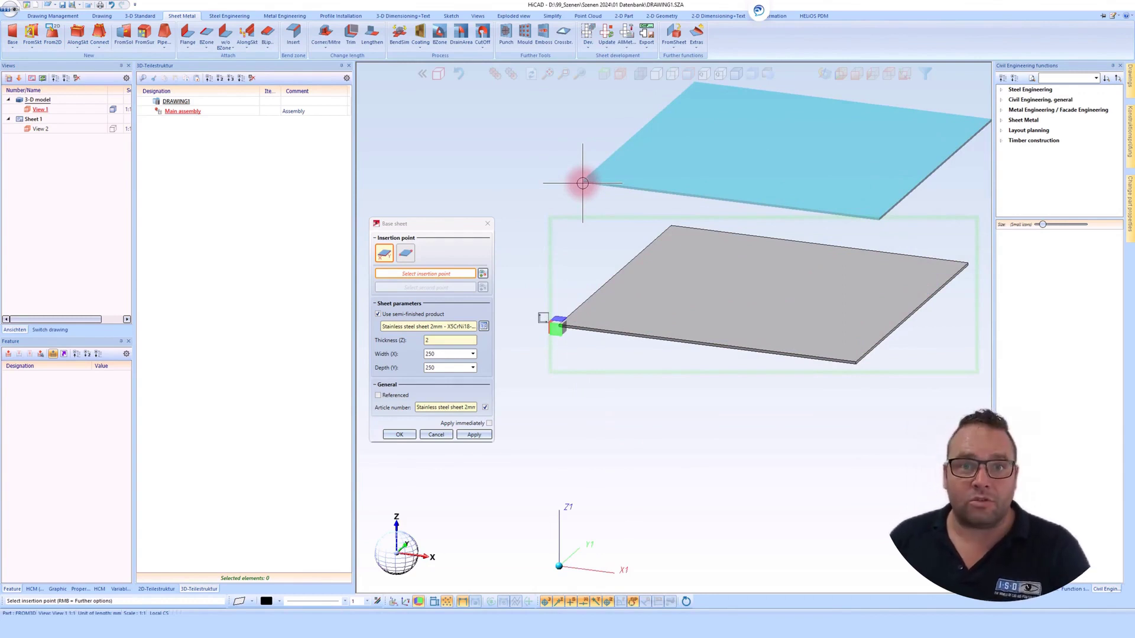
# - Place a second sheet offset 0 0 100 from the first sheet's corner, then finish
pyautogui.press('r')
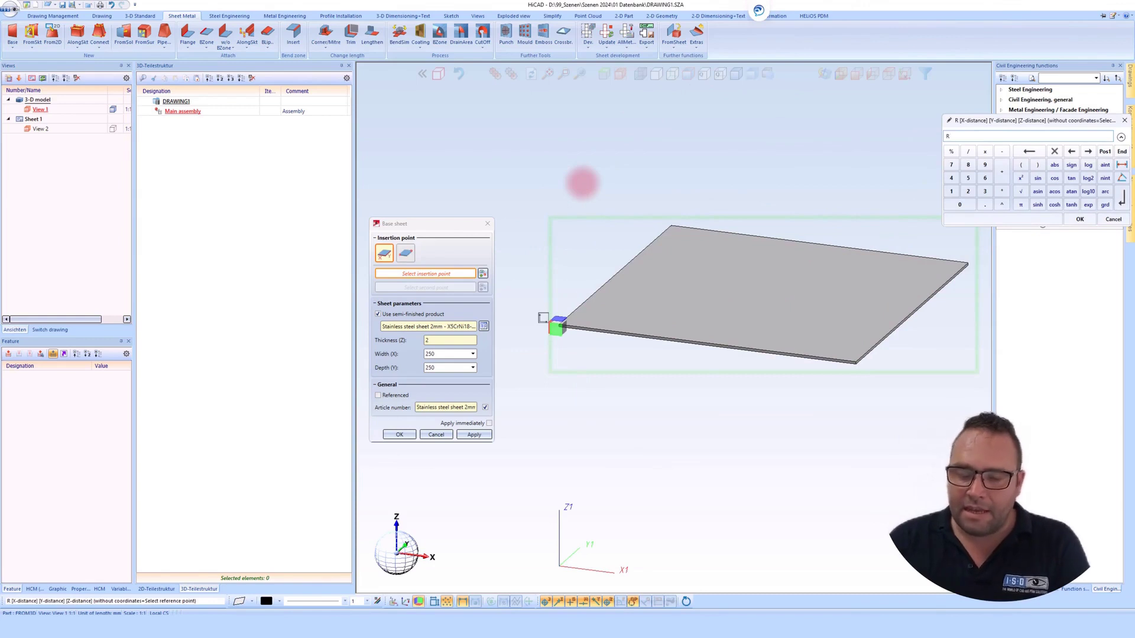
pyautogui.press('Return')
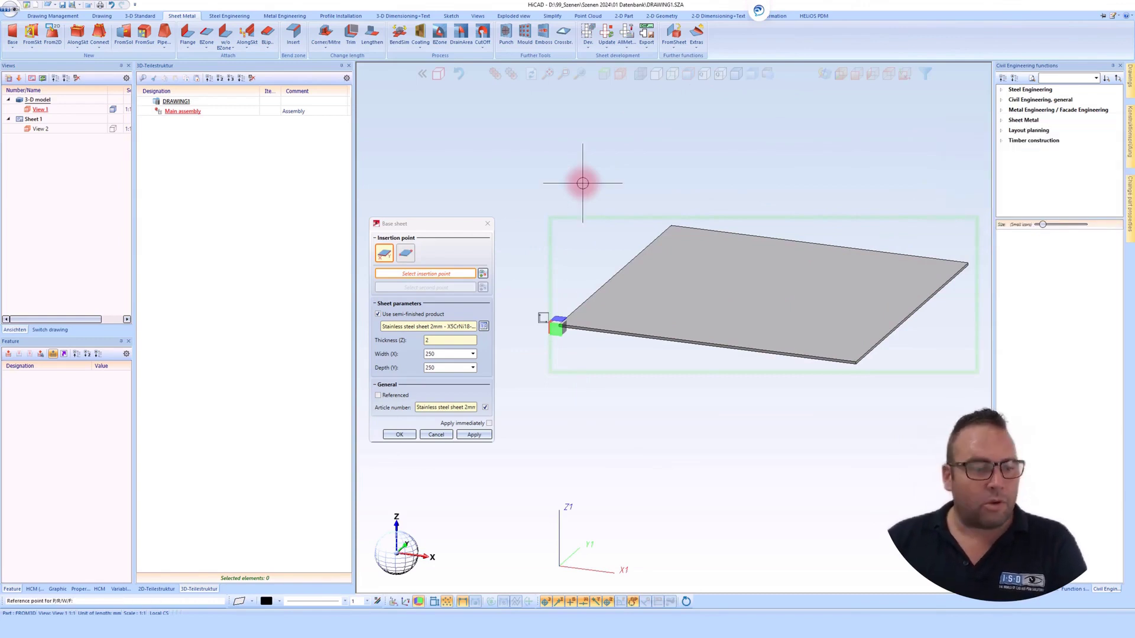
pyautogui.click(561, 324)
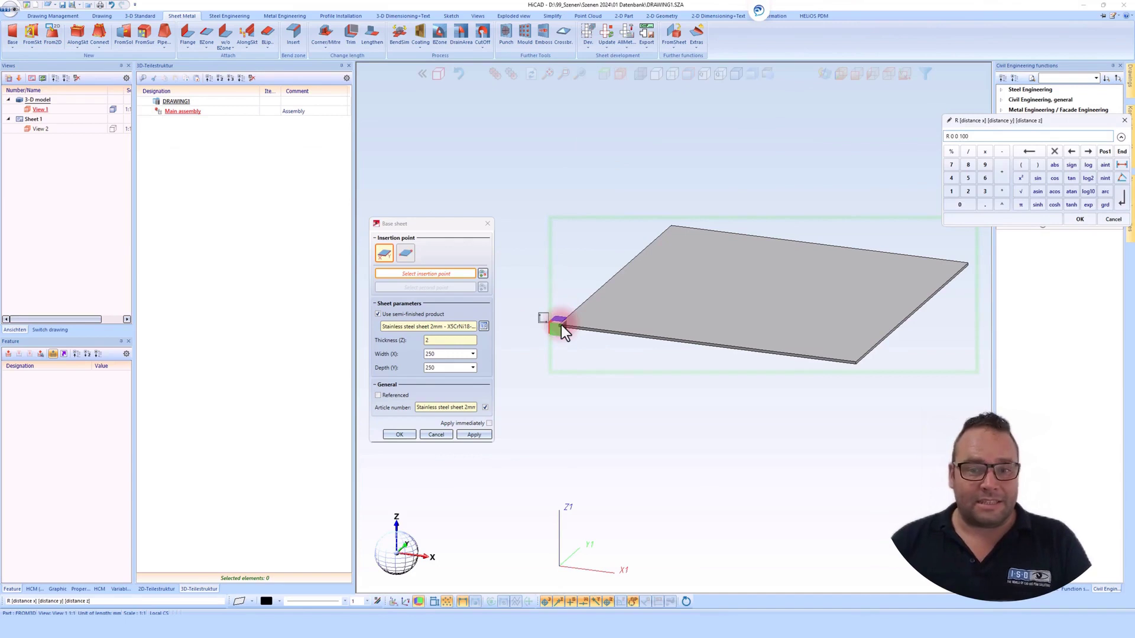
pyautogui.press('Return')
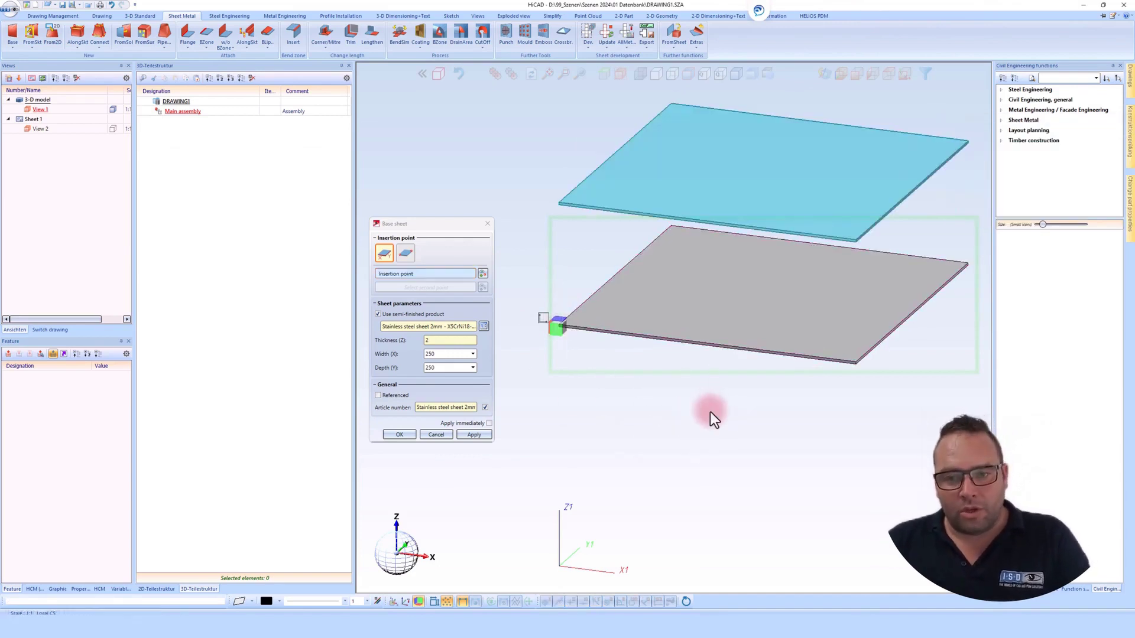
pyautogui.click(710, 412)
pyautogui.middleClick(721, 421)
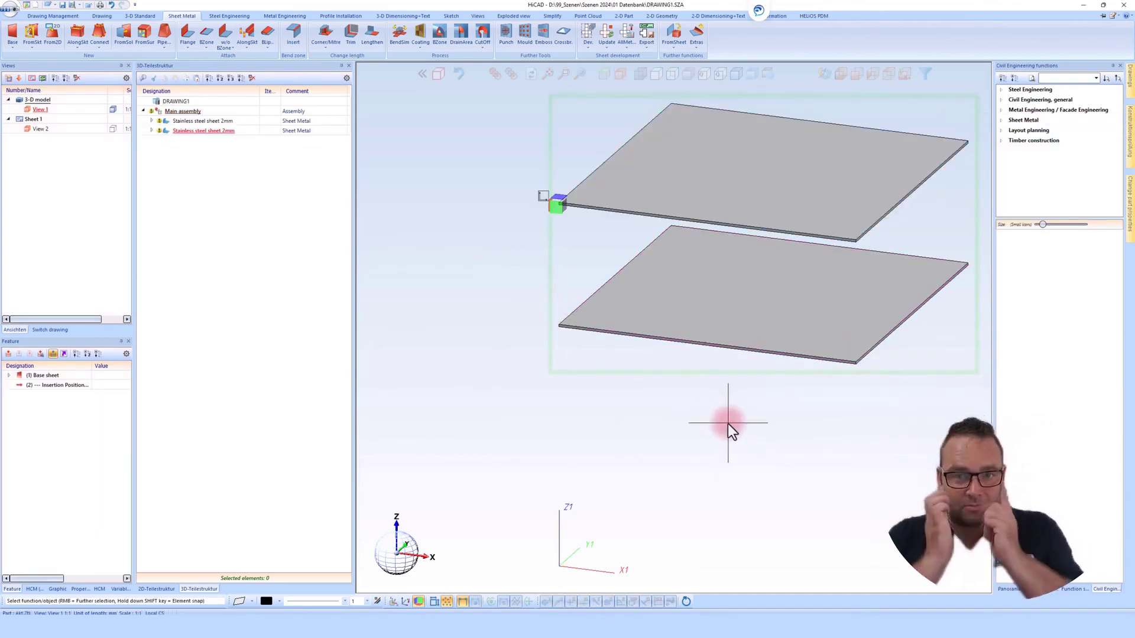
# - Activate the upper sheet and reopen its Base sheet feature for editing
pyautogui.click(182, 120)
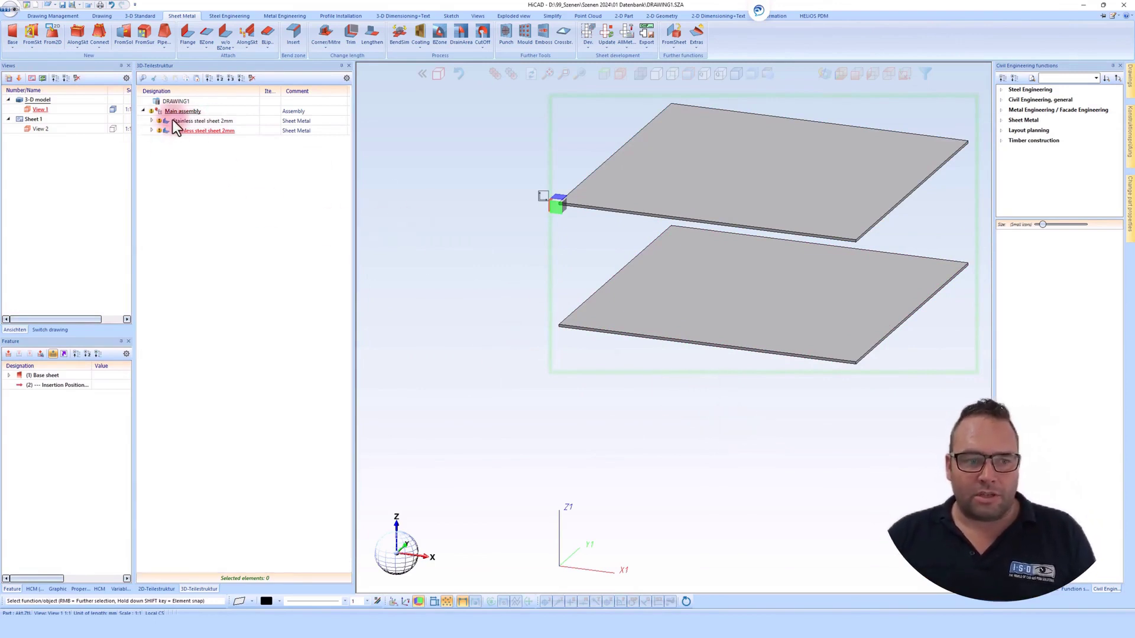
pyautogui.click(603, 187)
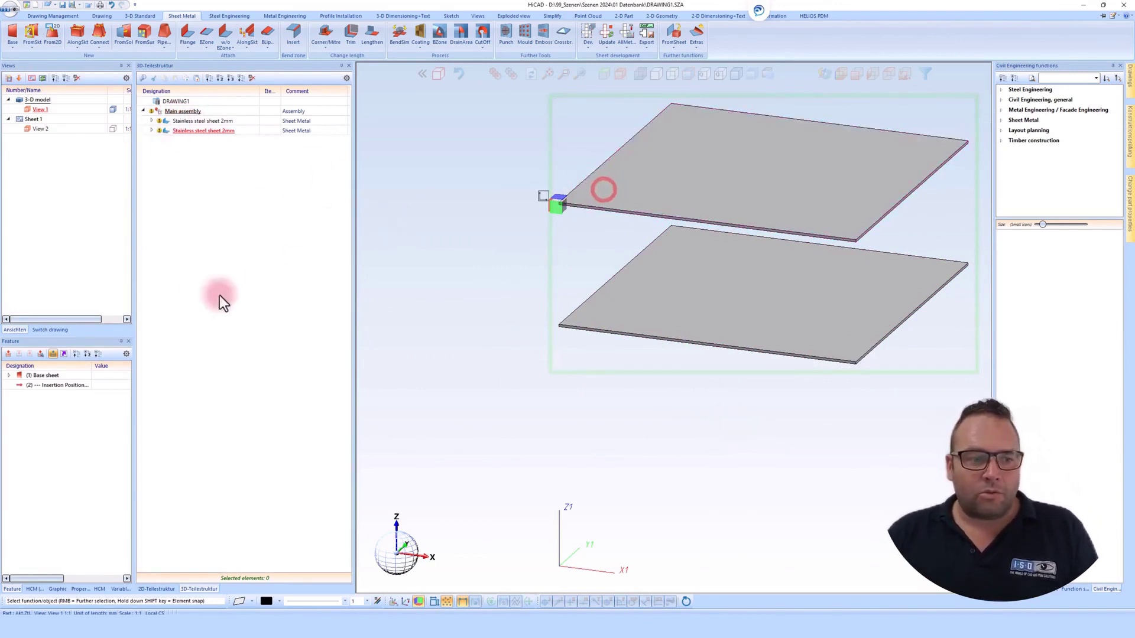
pyautogui.doubleClick(44, 375)
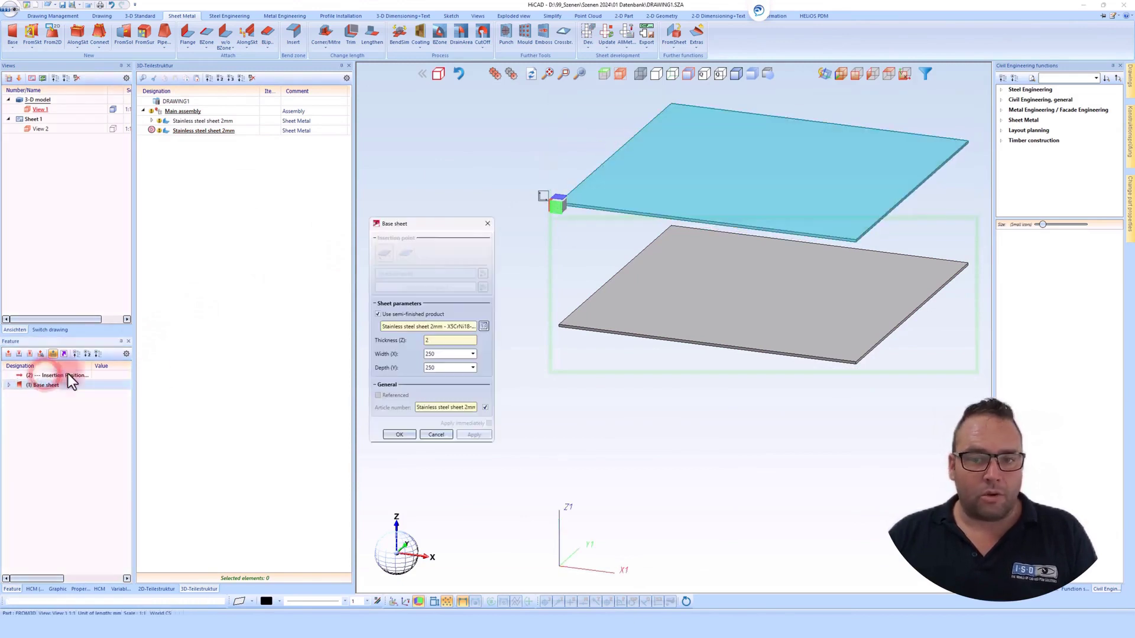
# - Switch it to Aluminium sheet 3mm with width and depth 350, and apply
pyautogui.click(484, 326)
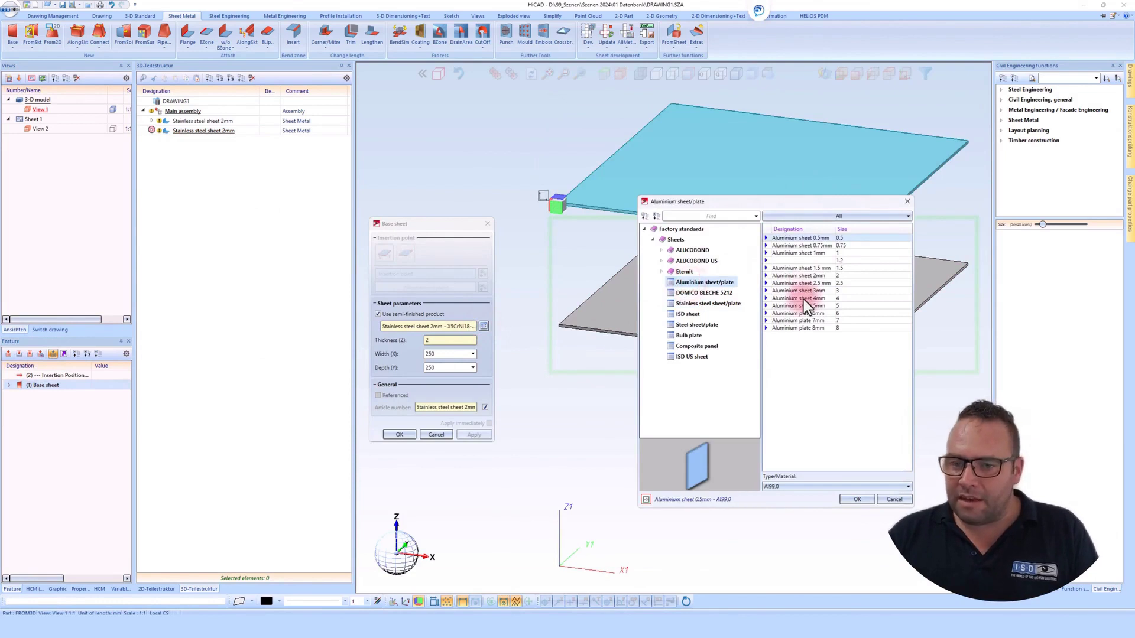
pyautogui.doubleClick(803, 291)
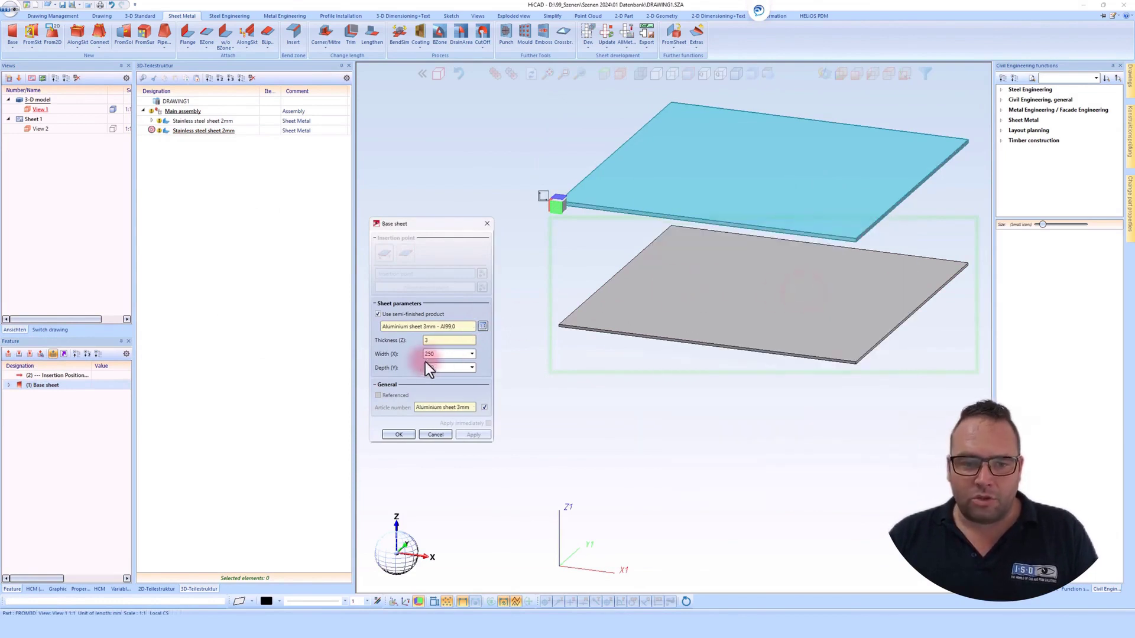
pyautogui.doubleClick(429, 353)
pyautogui.write('350')
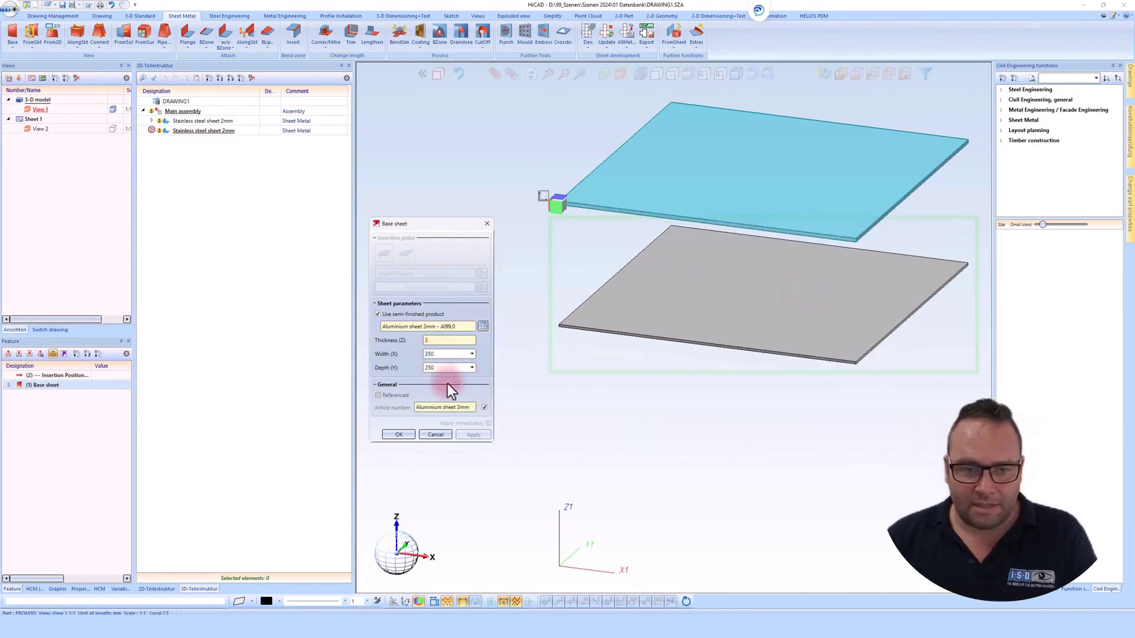
pyautogui.write('350')
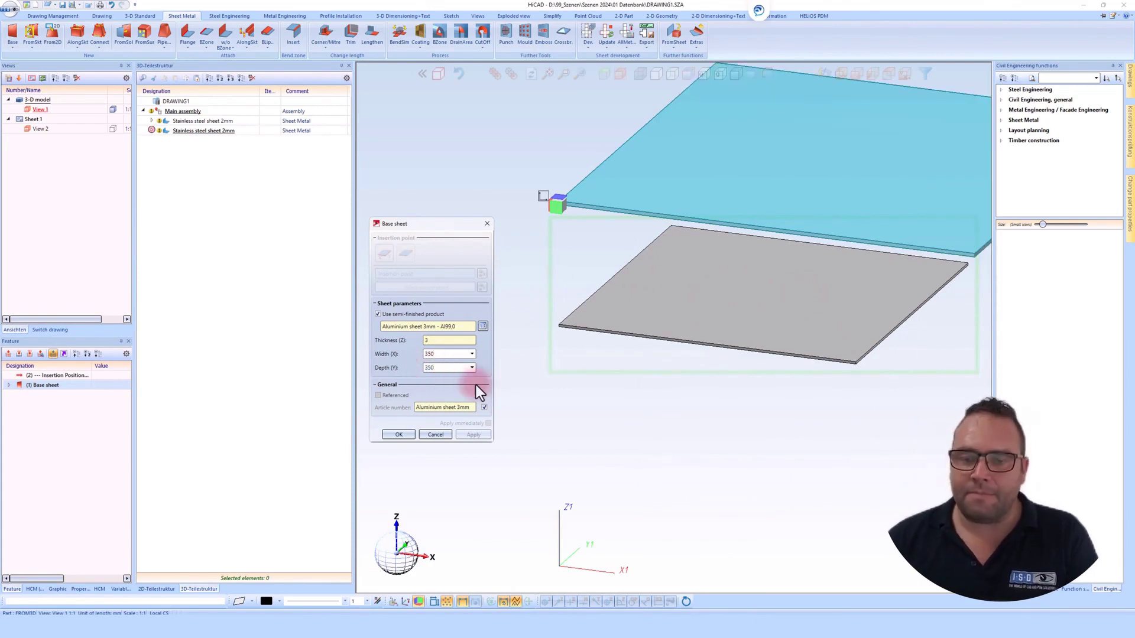
pyautogui.click(398, 434)
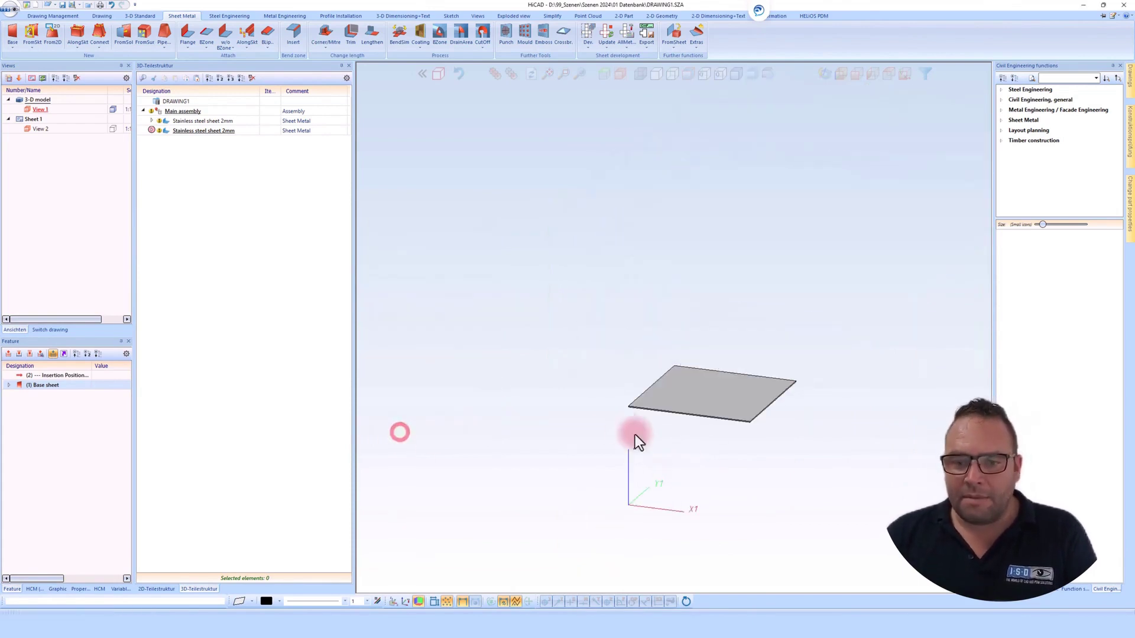
# - Show the view tools, deselect the feature, and select the upper 350 × 350 aluminium plate
pyautogui.click(849, 440)
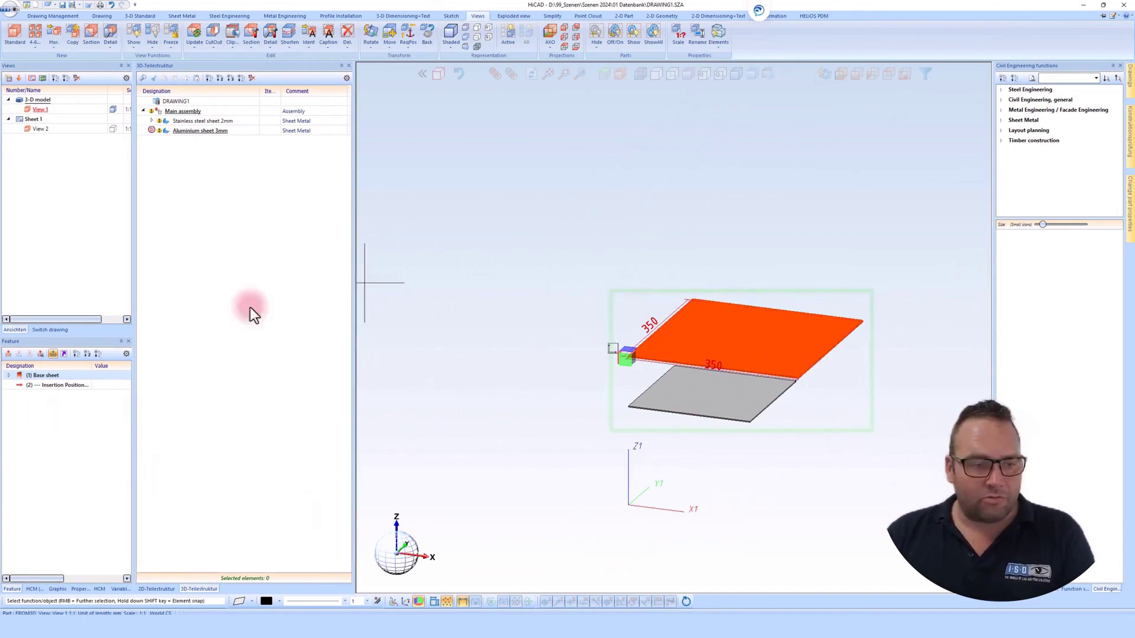
pyautogui.click(65, 421)
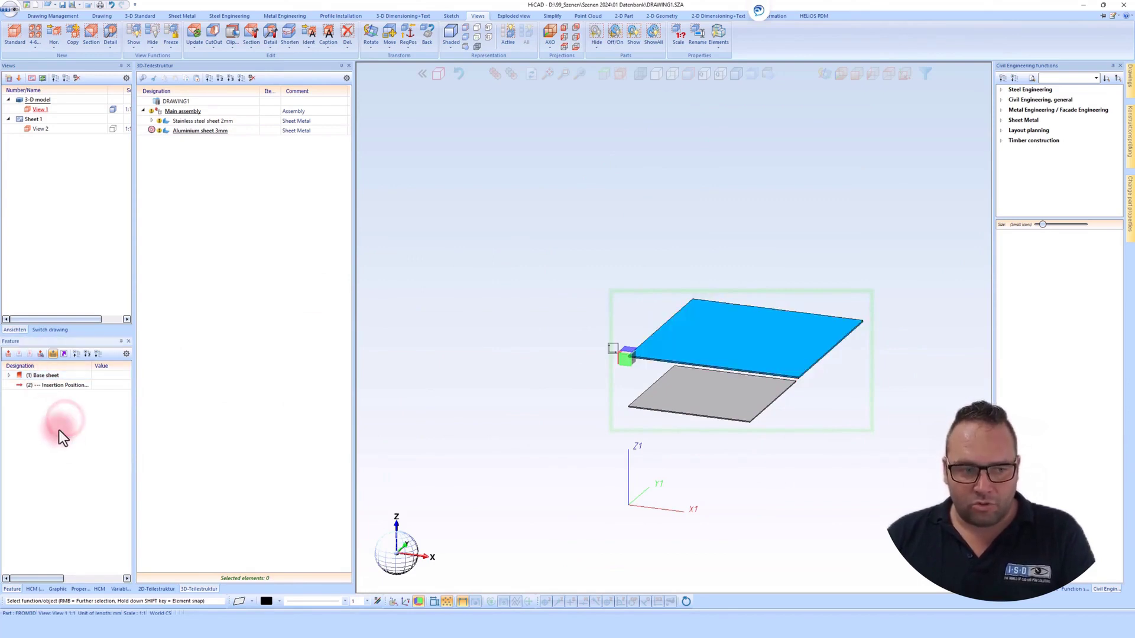
pyautogui.click(748, 350)
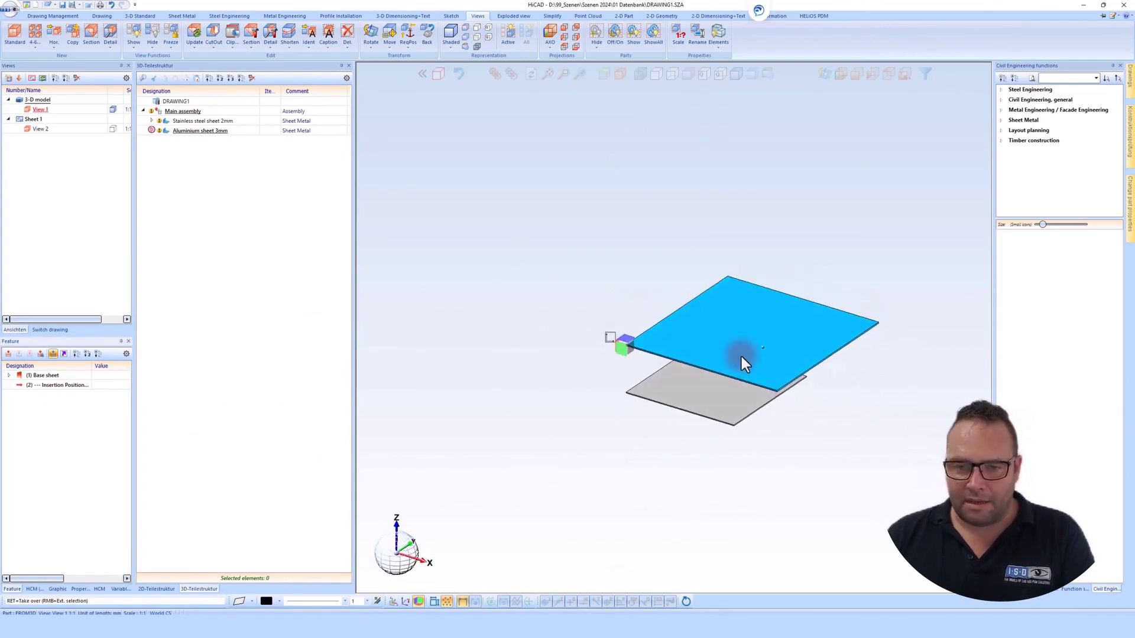
pyautogui.click(746, 354)
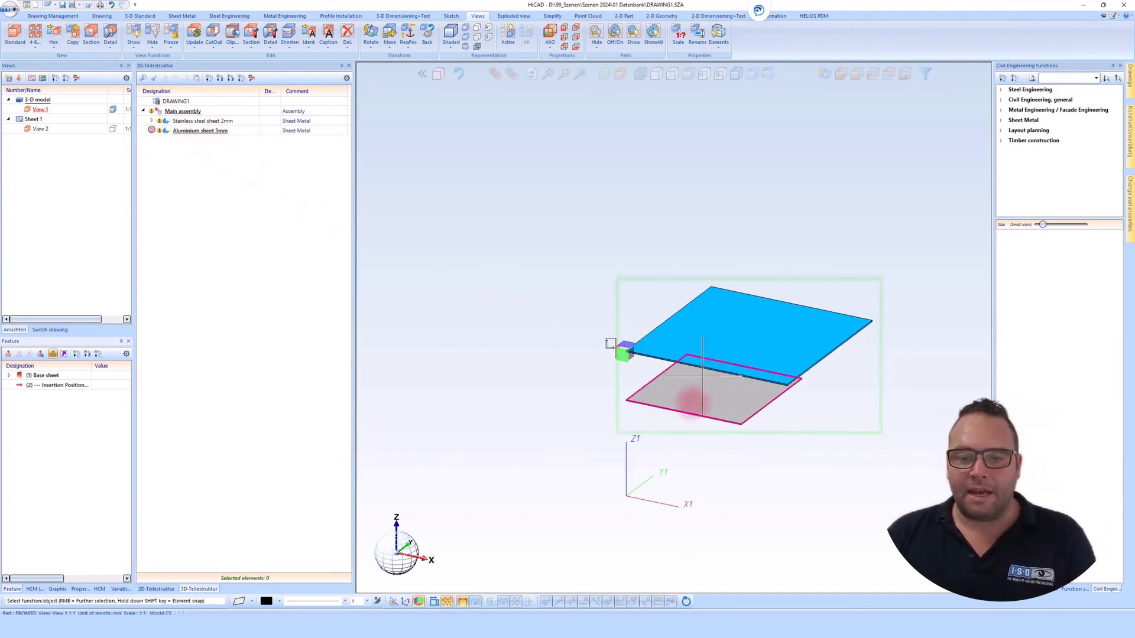
pyautogui.click(747, 363)
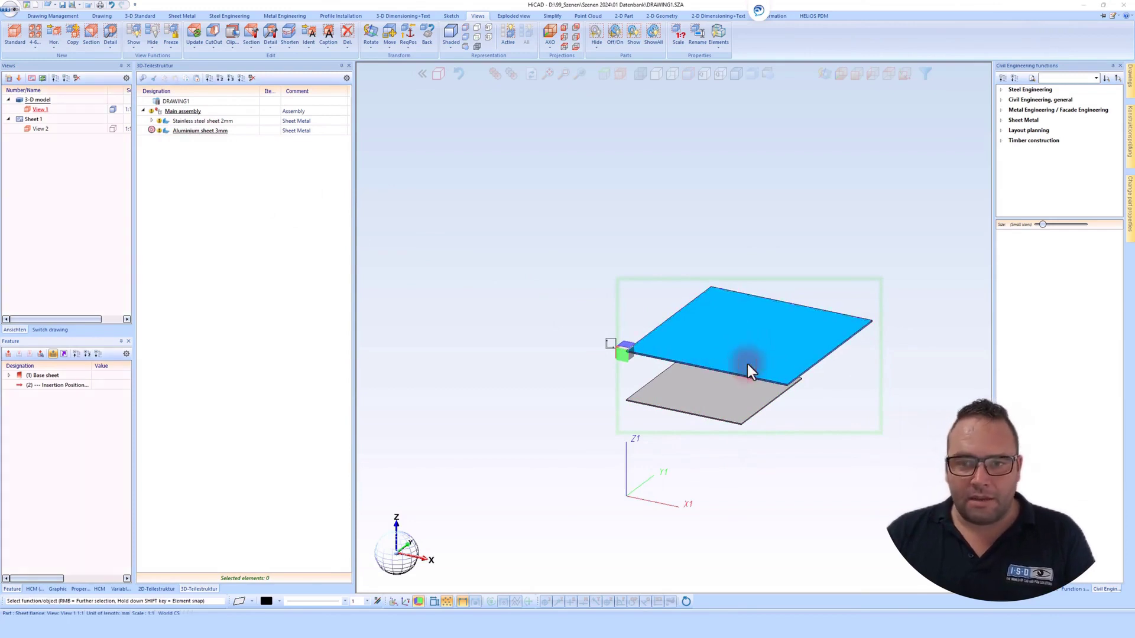
# - Drag the Aluminium sheet 3mm Part attributes window left to show material and part type
pyautogui.moveTo(732, 186); pyautogui.dragTo(552, 180)
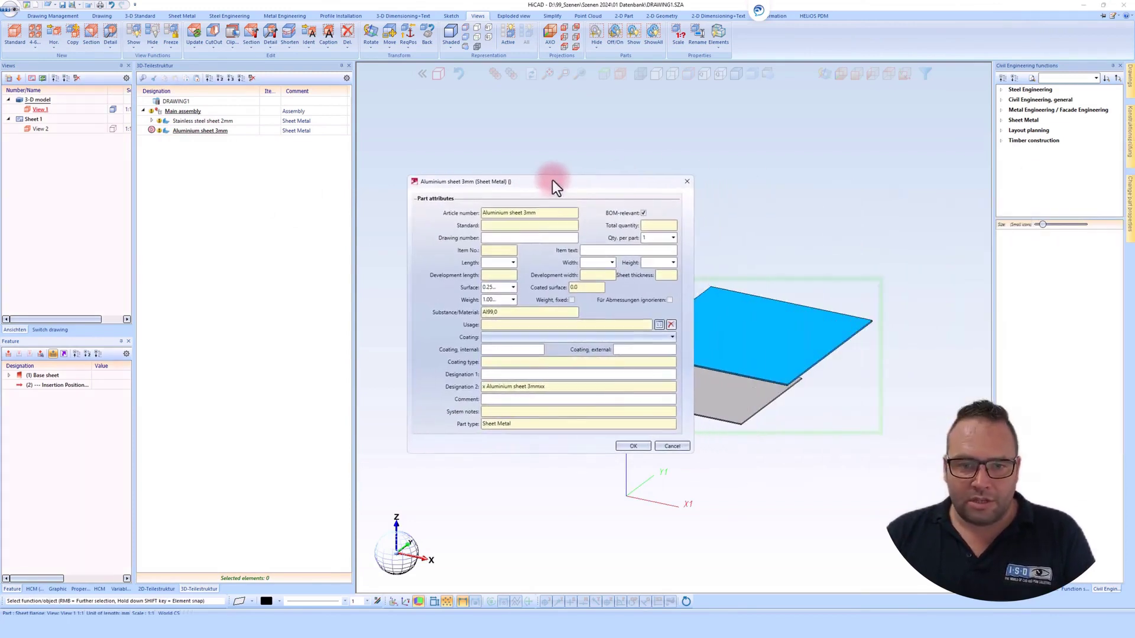
pyautogui.click(488, 447)
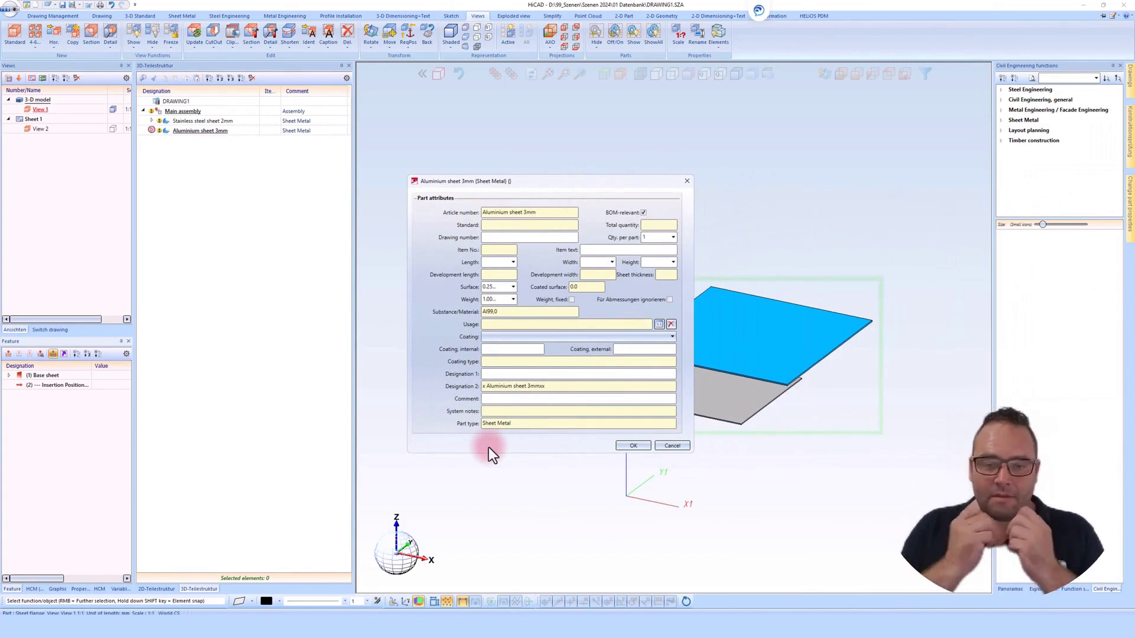